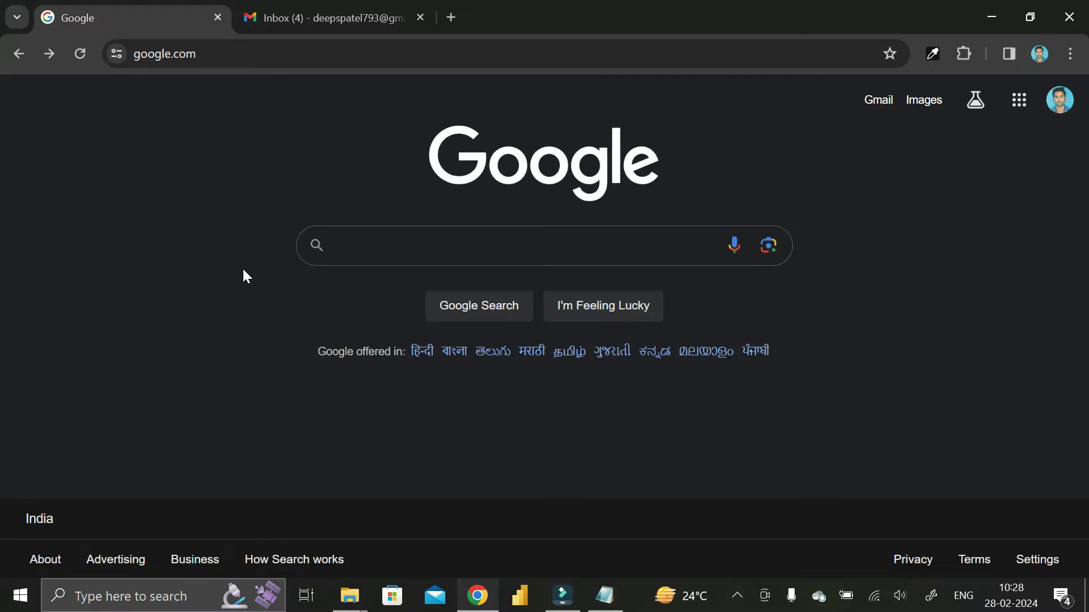
Look up the signed-in Gmail address in the Google account panel, then return to Google
{"action": "left_click", "coordinate": [294, 11]}
{"action": "left_click", "coordinate": [1058, 108]}
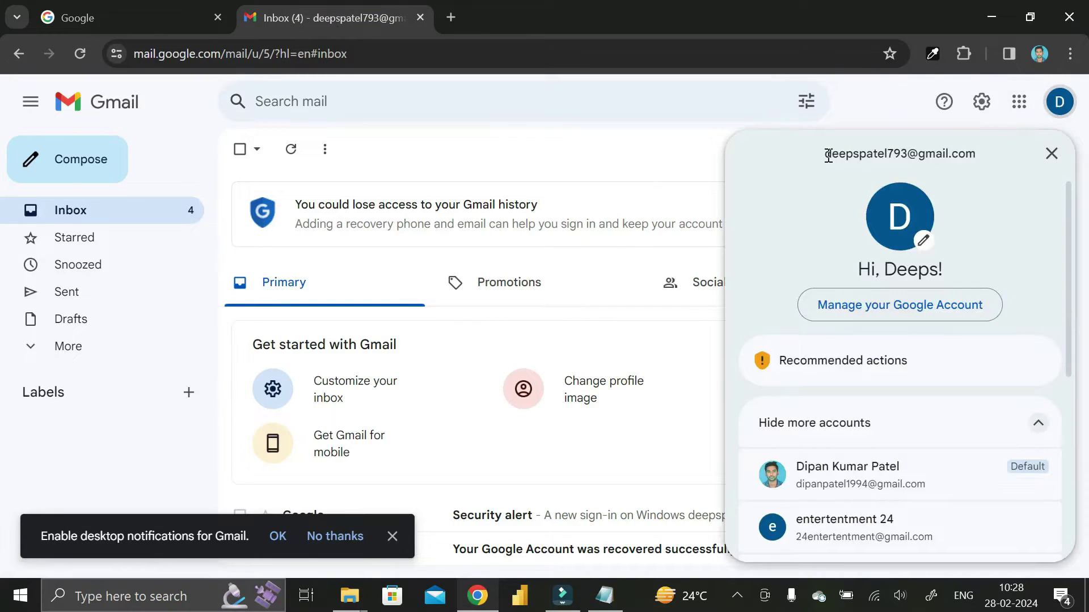
{"action": "left_click_drag", "start_coordinate": [823, 160], "coordinate": [991, 160]}
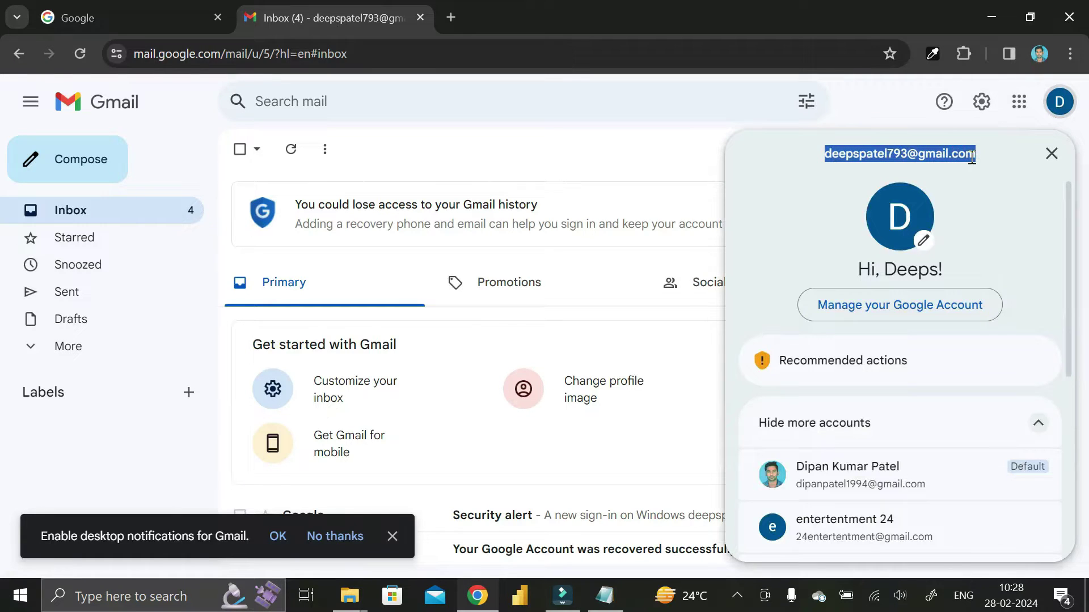
{"action": "left_click", "coordinate": [131, 17]}
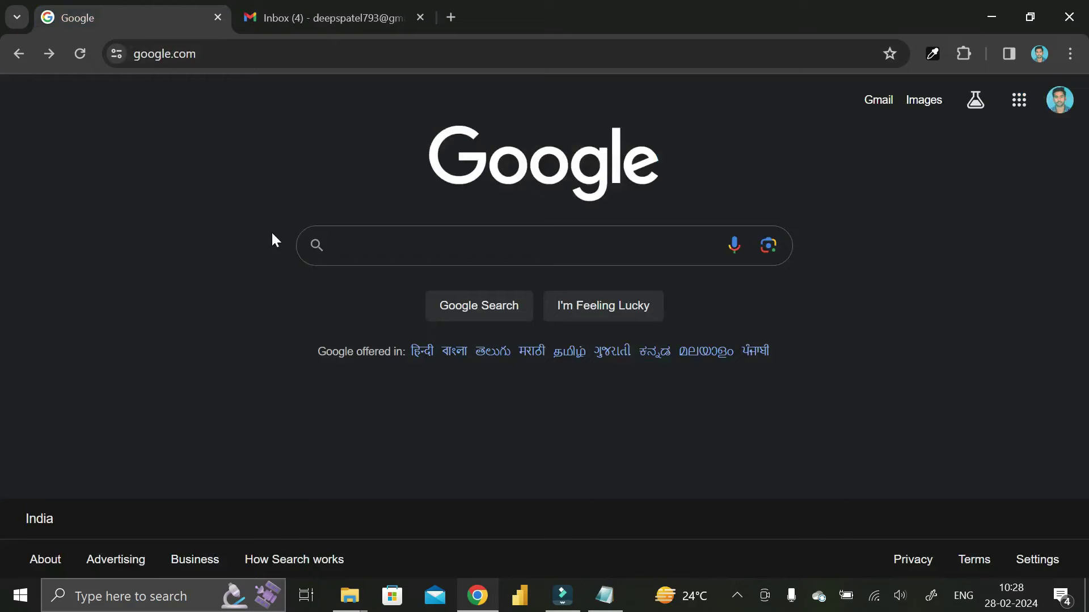
Search Google for account.microsoft.com and go to its Microsoft account Sign in page
{"action": "left_click", "coordinate": [367, 245]}
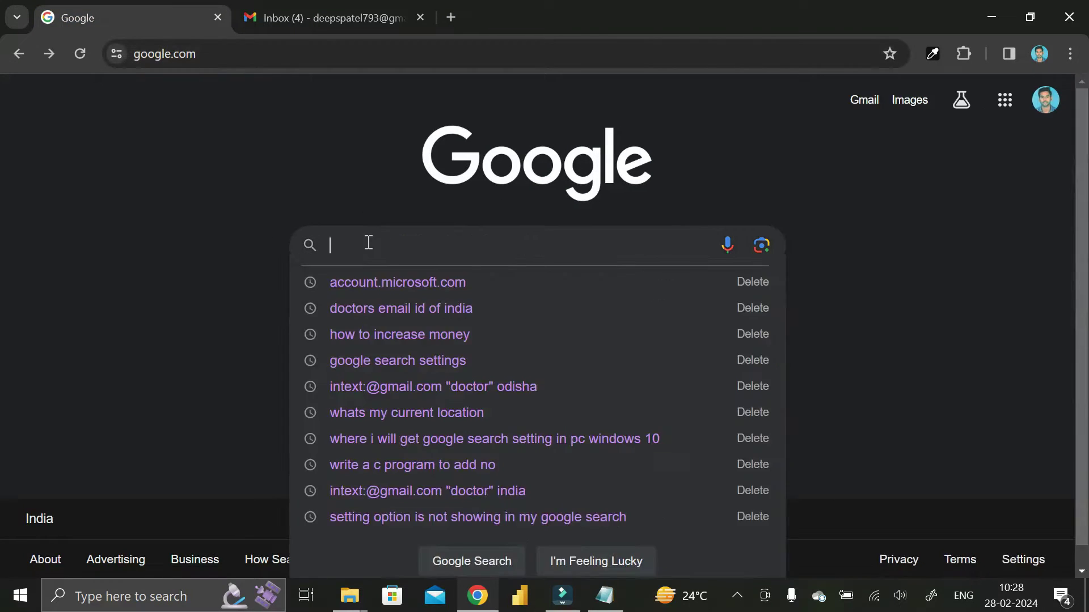
{"action": "left_click", "coordinate": [399, 284]}
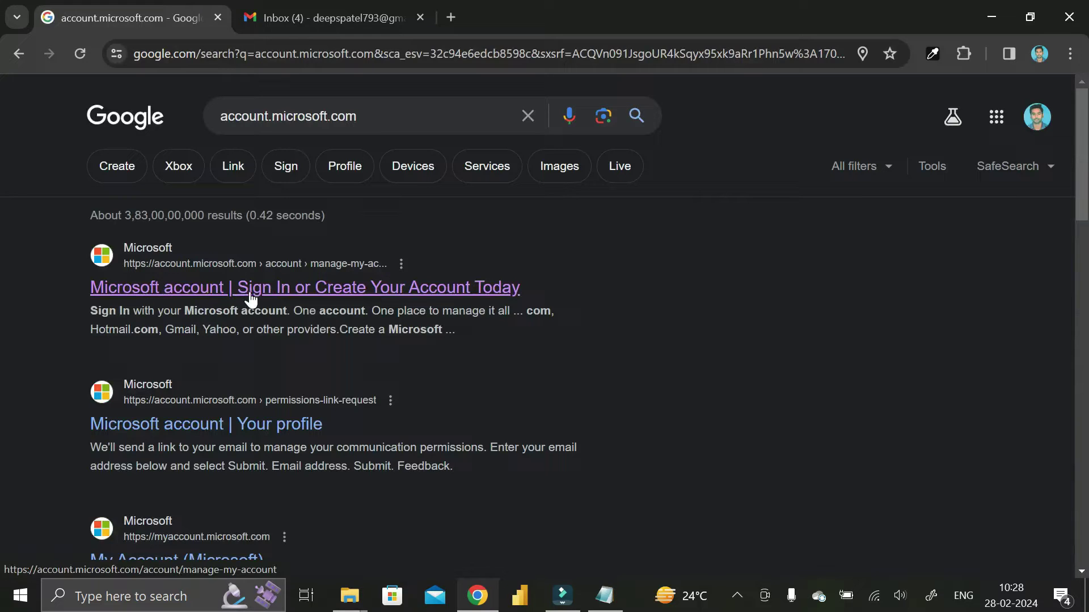
{"action": "left_click", "coordinate": [448, 296]}
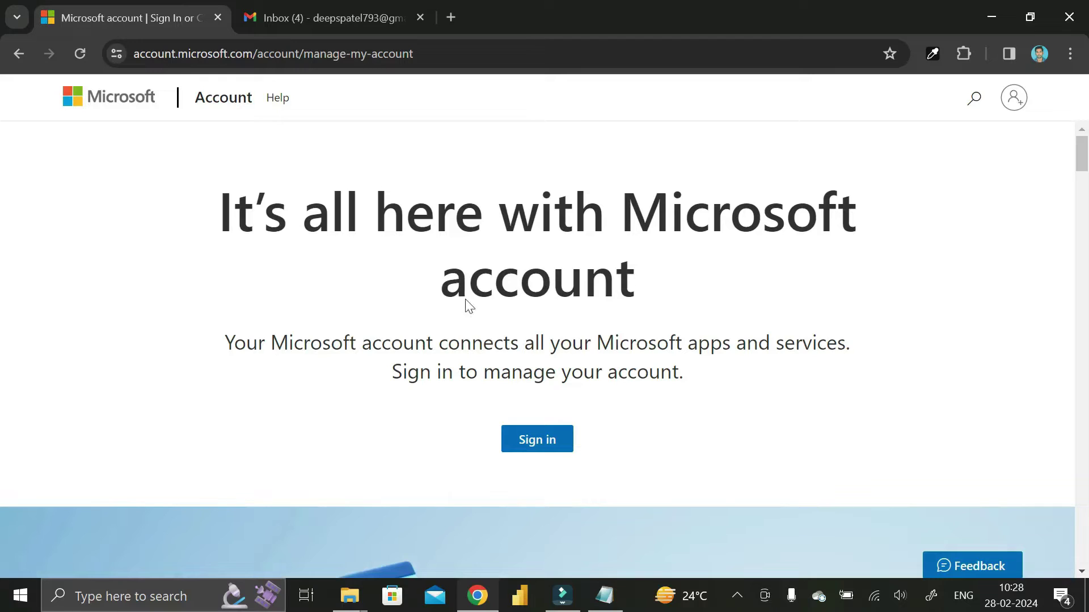
{"action": "scroll", "coordinate": [570, 290], "scroll_direction": "down", "scroll_amount": 5}
{"action": "scroll", "coordinate": [570, 290], "scroll_direction": "up", "scroll_amount": 5}
{"action": "left_click", "coordinate": [539, 445]}
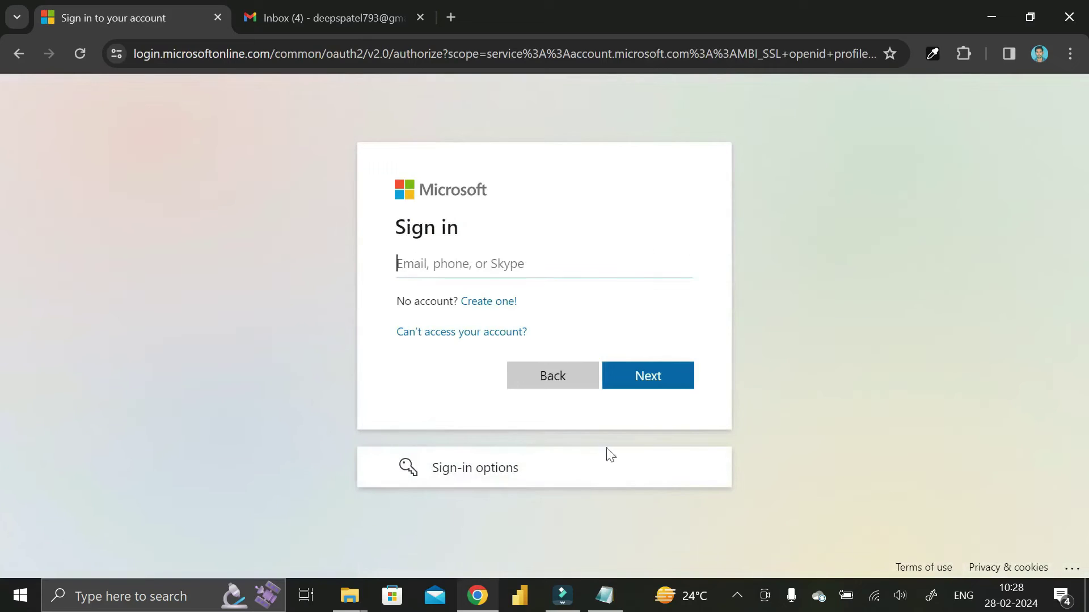
{"action": "left_click", "coordinate": [486, 306]}
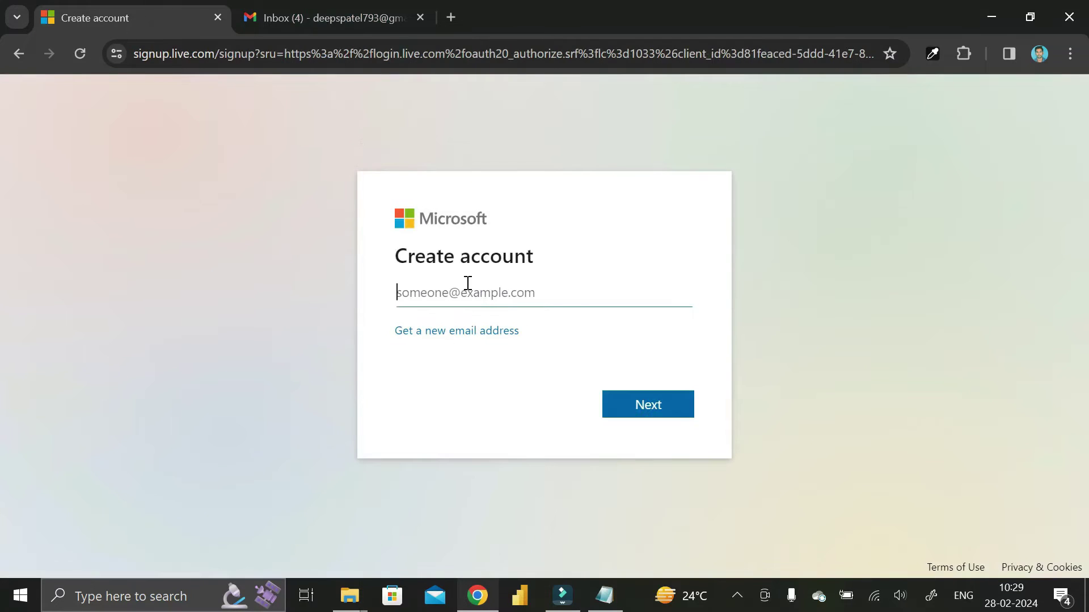
{"action": "left_click", "coordinate": [340, 15]}
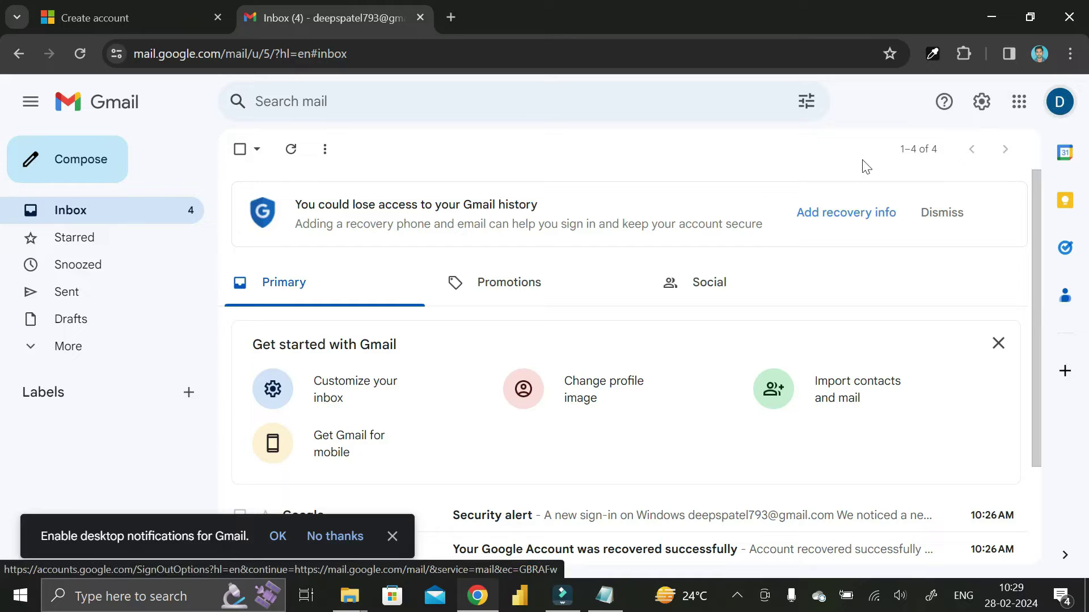
{"action": "left_click", "coordinate": [1060, 103]}
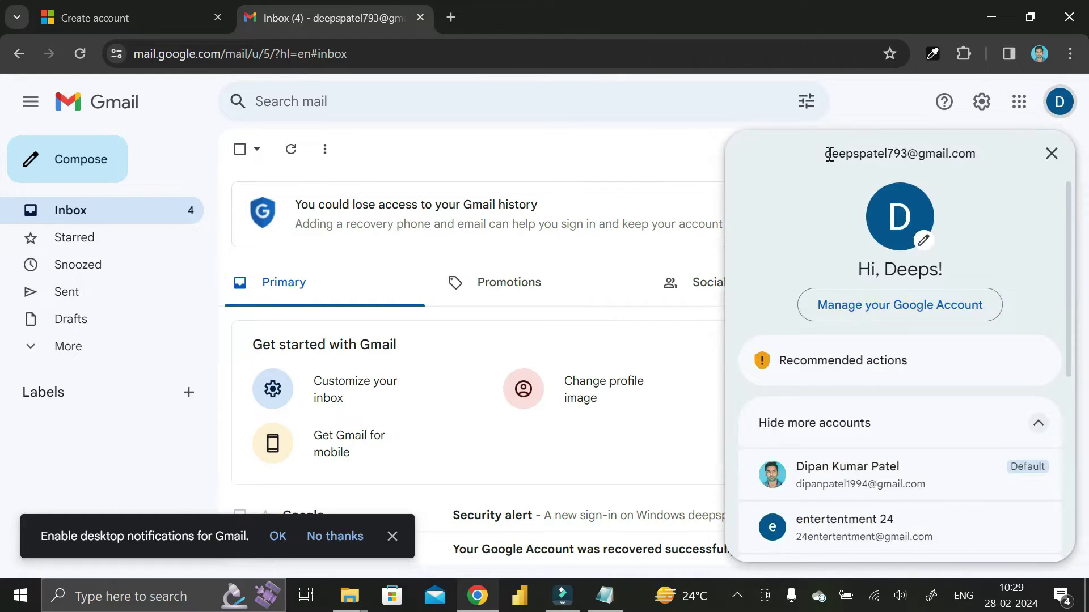
{"action": "left_click_drag", "start_coordinate": [824, 154], "coordinate": [987, 159]}
{"action": "key", "text": "ctrl+c"}
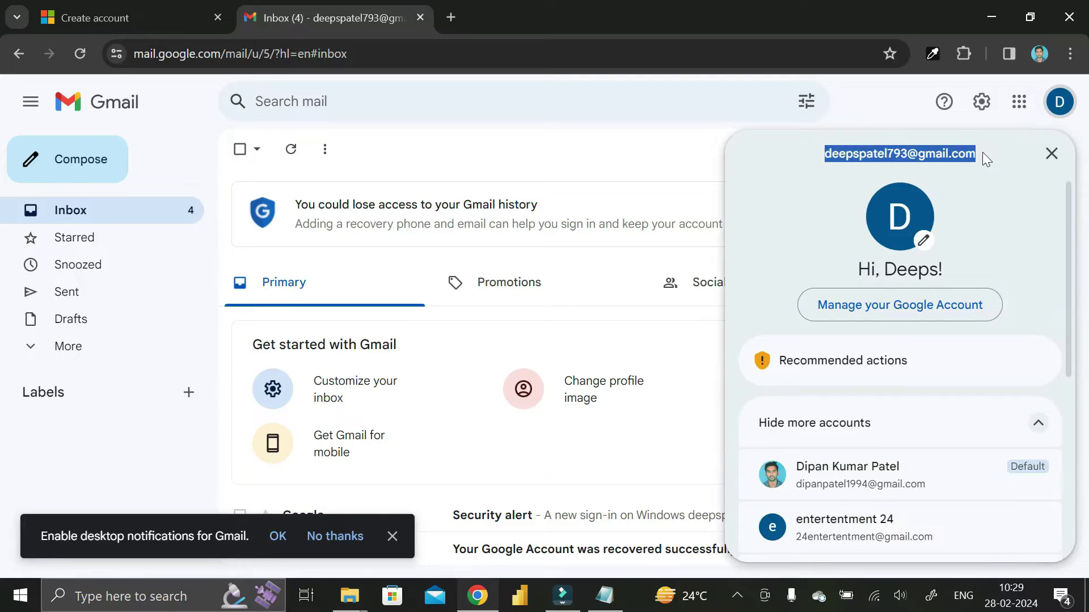
{"action": "left_click", "coordinate": [151, 11]}
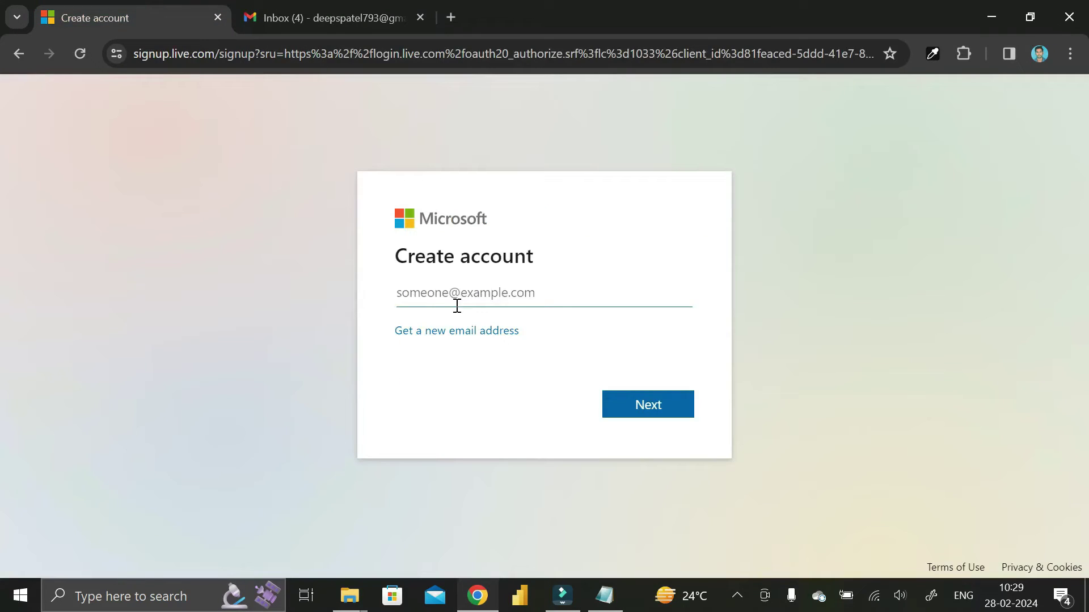
{"action": "key", "text": "ctrl+v"}
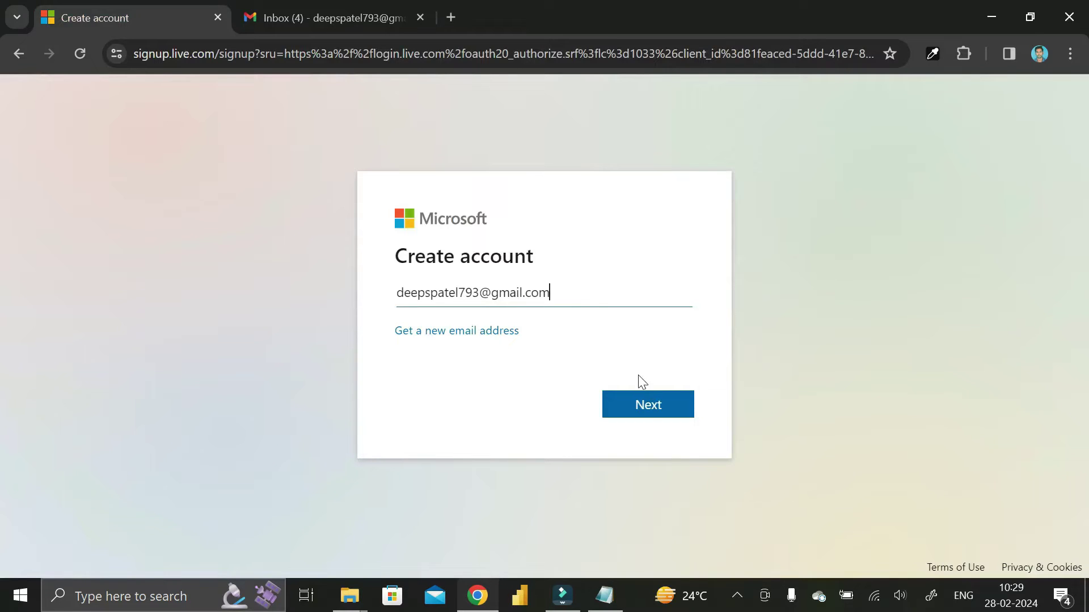
{"action": "left_click", "coordinate": [647, 406]}
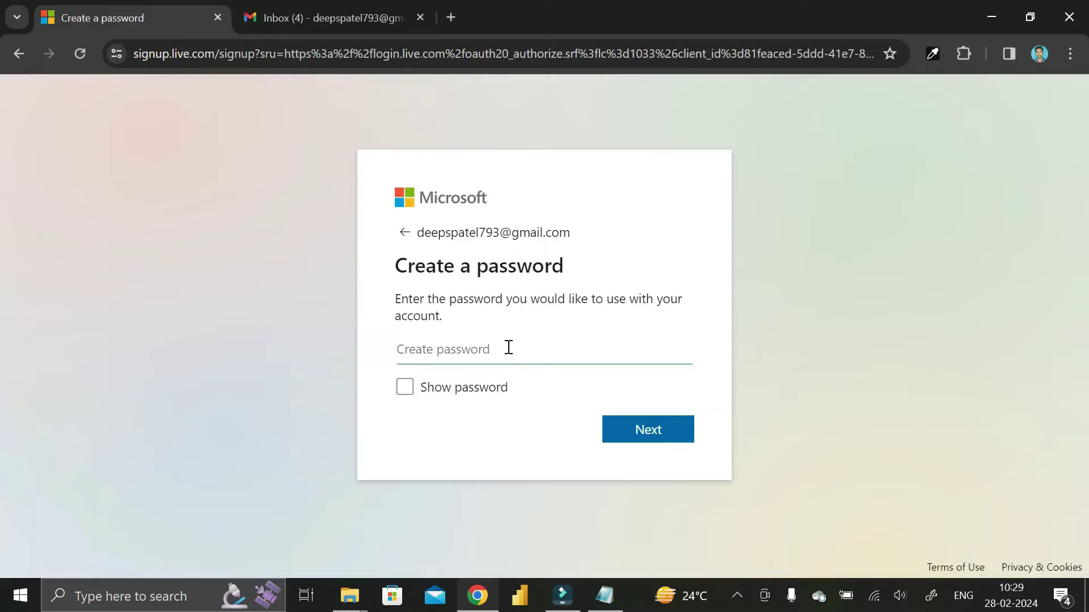
Enter a password for the new Microsoft account
{"action": "key", "text": "Caps_Lock"}
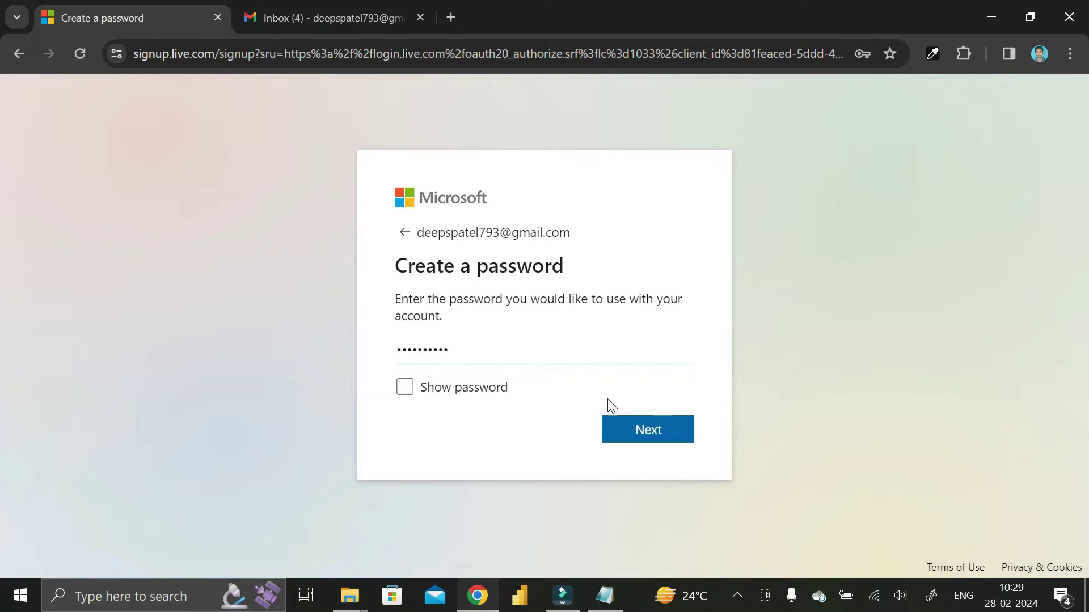
Submit the password and enter a birthdate of June 12, 1994, then continue to email verification
{"action": "left_click", "coordinate": [644, 435]}
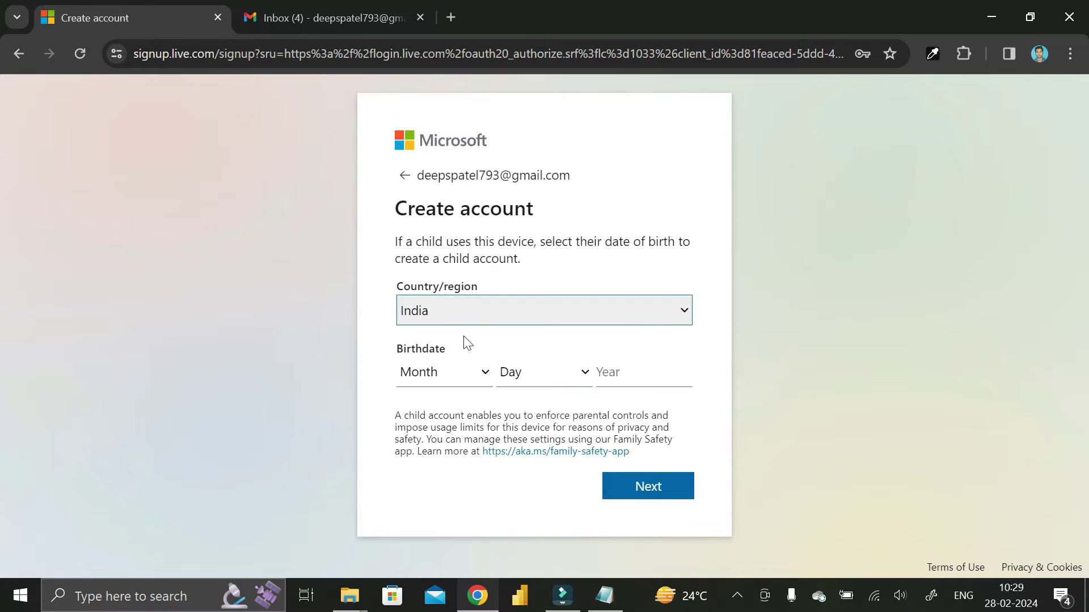
{"action": "left_click", "coordinate": [449, 377]}
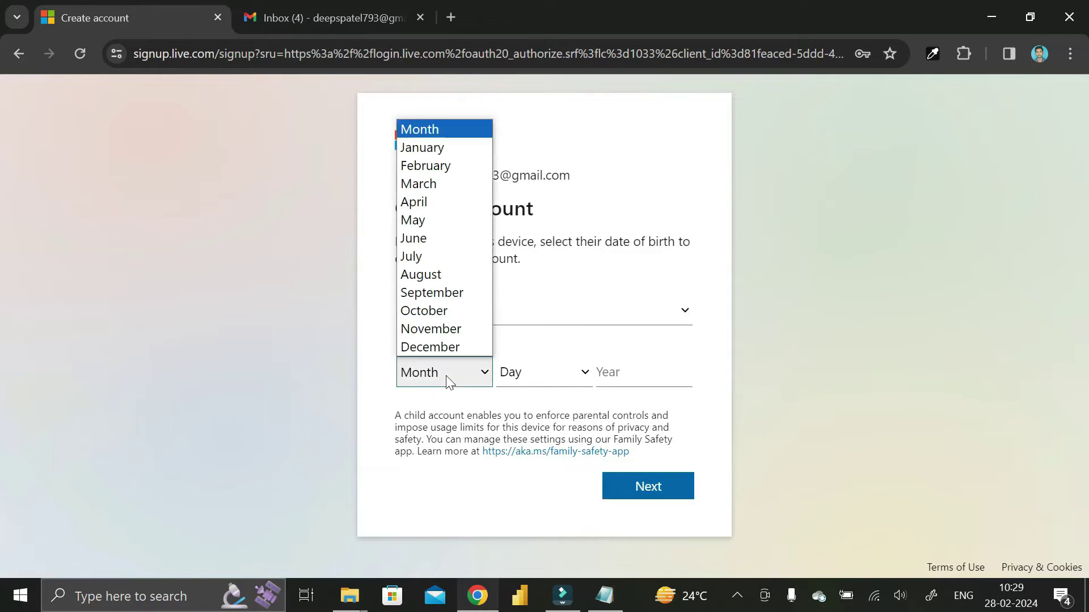
{"action": "left_click", "coordinate": [432, 239]}
{"action": "left_click", "coordinate": [522, 374]}
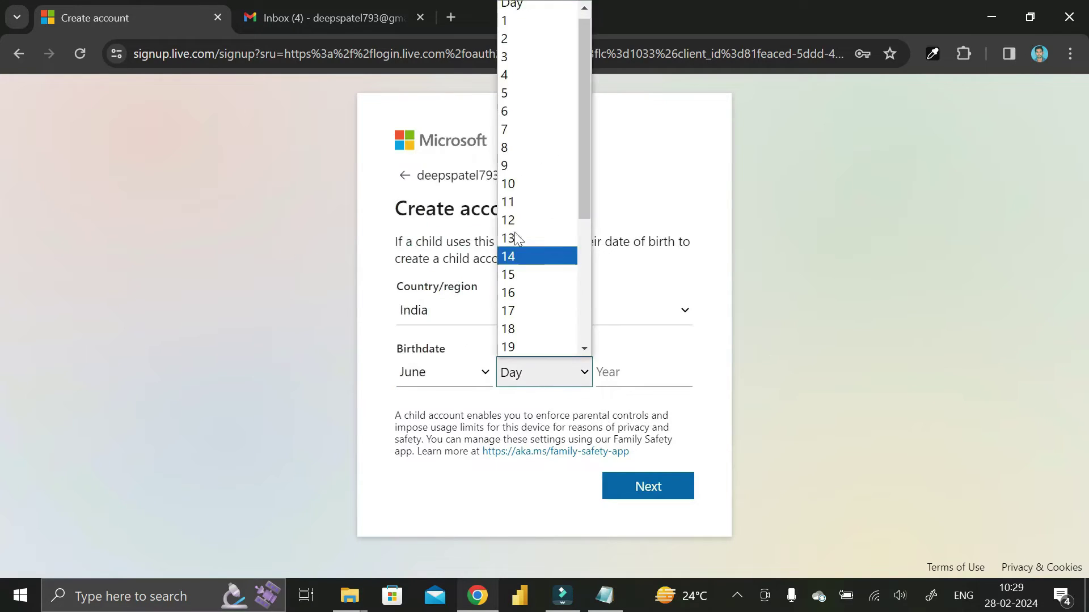
{"action": "left_click", "coordinate": [517, 220]}
{"action": "left_click", "coordinate": [632, 374]}
{"action": "type", "text": "1994"}
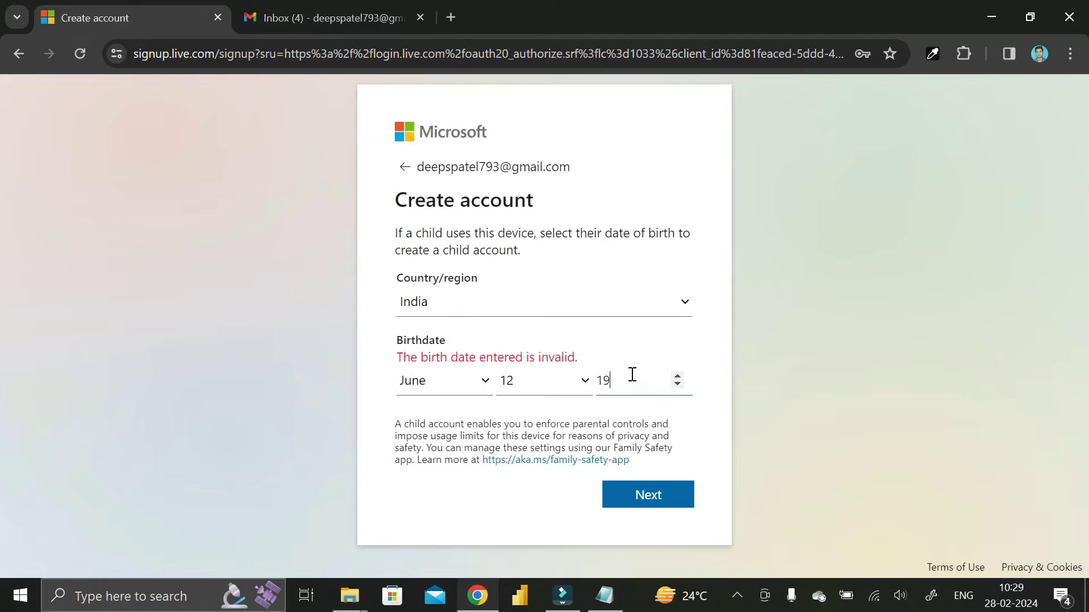
{"action": "left_click", "coordinate": [649, 491]}
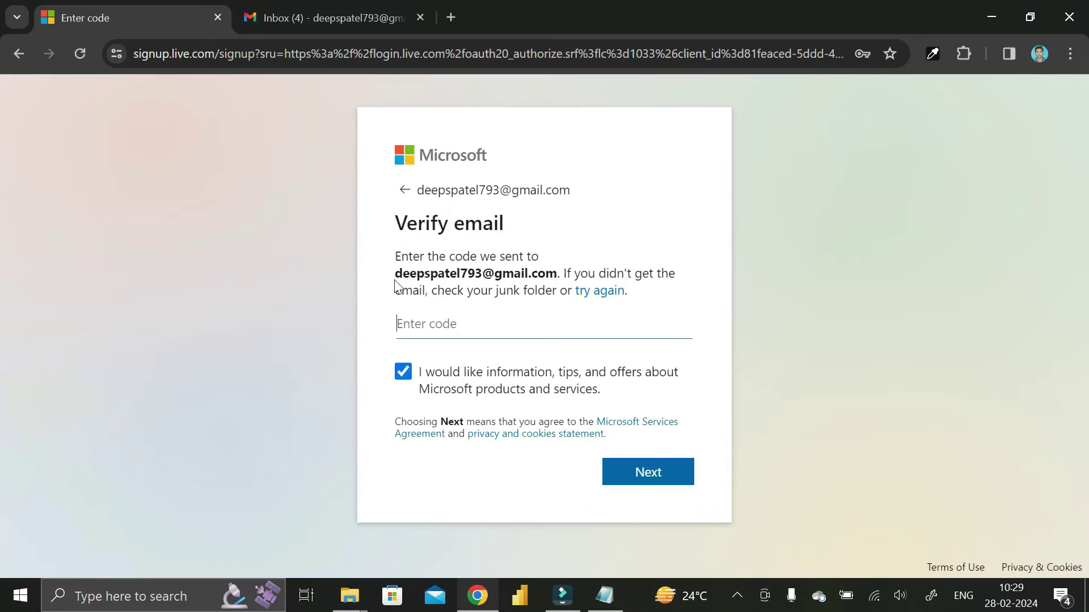
{"action": "mouse_move", "coordinate": [394, 282]}
{"action": "left_mouse_down"}
{"action": "mouse_move", "coordinate": [449, 277]}
{"action": "mouse_move", "coordinate": [390, 281]}
{"action": "left_mouse_up"}
Copy the security code from Microsoft's verification email in Gmail and submit it on Verify email
{"action": "left_click", "coordinate": [483, 326]}
{"action": "left_click", "coordinate": [309, 8]}
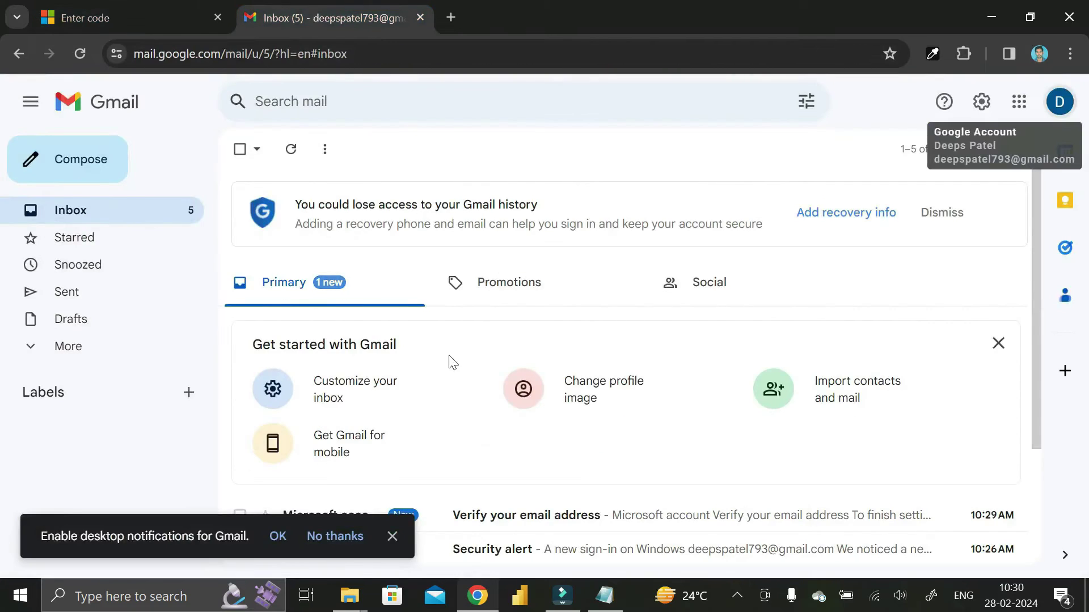
{"action": "scroll", "coordinate": [496, 454], "scroll_direction": "down", "scroll_amount": 2}
{"action": "left_click", "coordinate": [498, 356]}
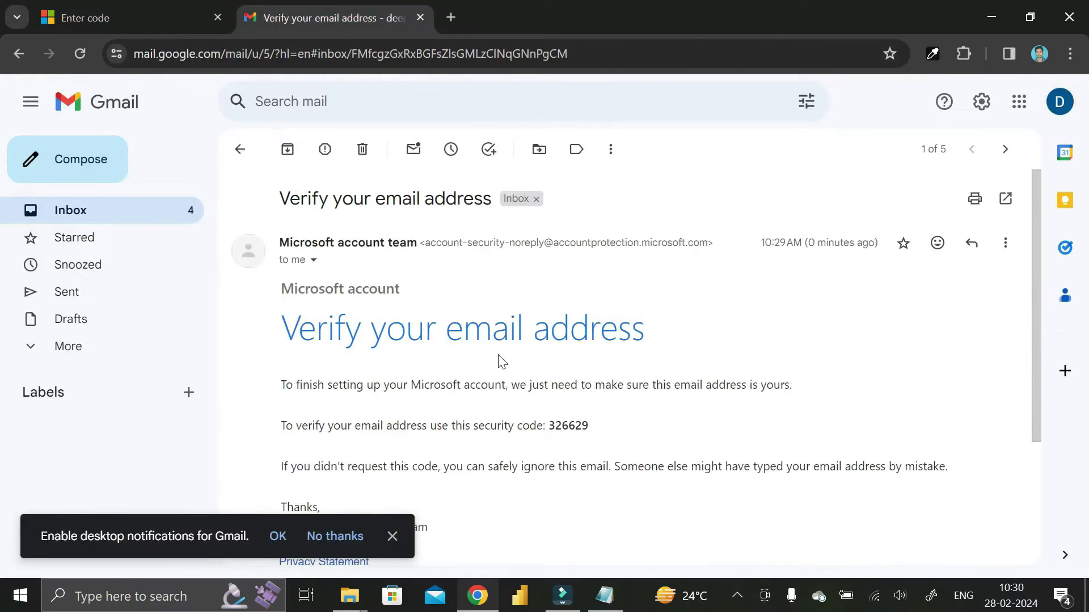
{"action": "left_click_drag", "start_coordinate": [553, 422], "coordinate": [592, 426]}
{"action": "key", "text": "ctrl+c"}
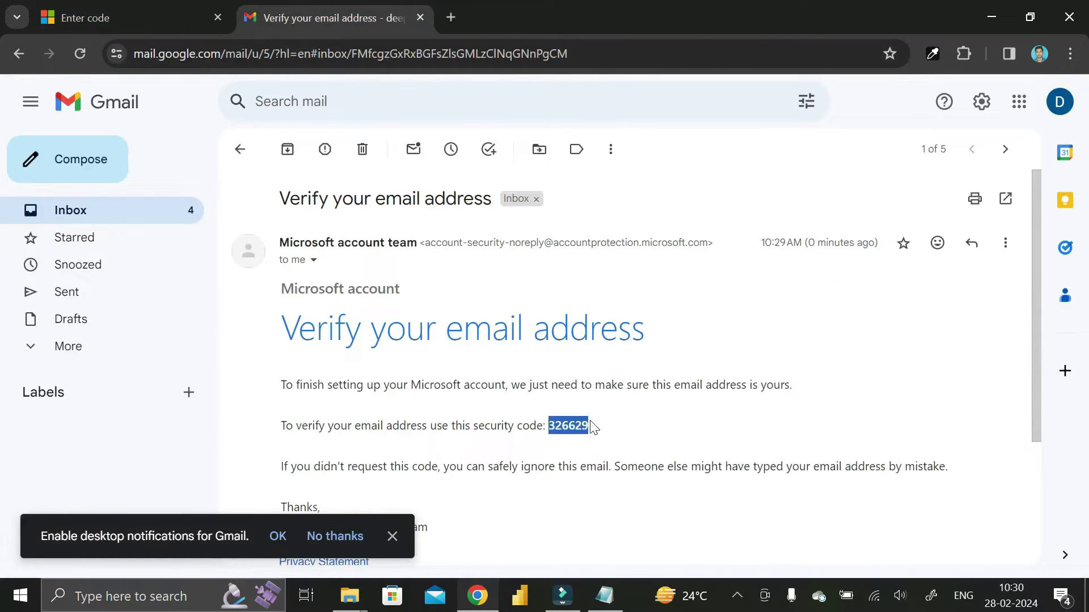
{"action": "left_click", "coordinate": [203, 16]}
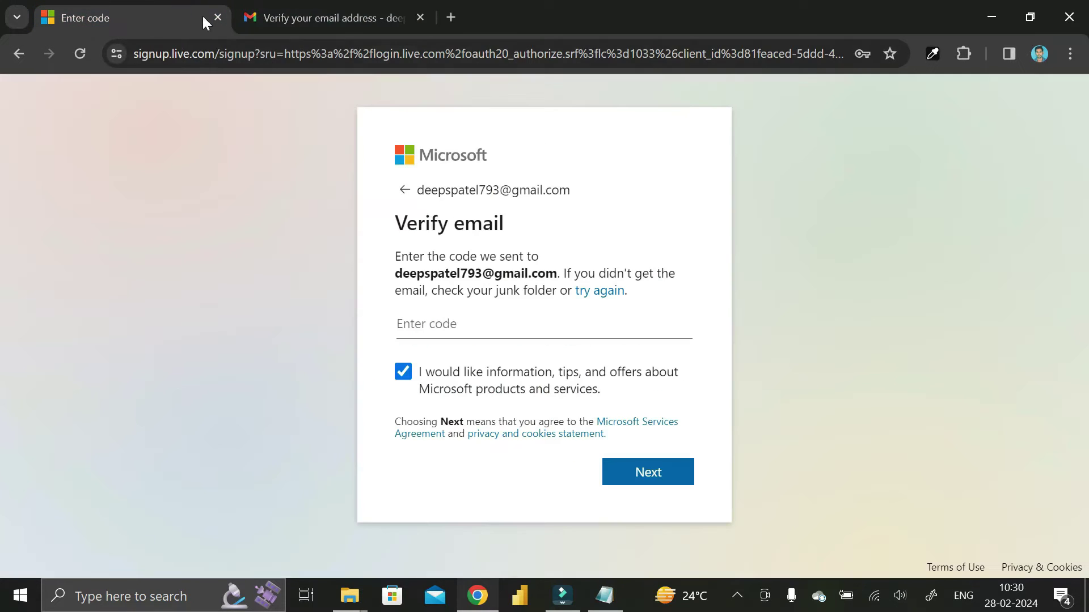
{"action": "left_click", "coordinate": [453, 324]}
{"action": "key", "text": "ctrl+v"}
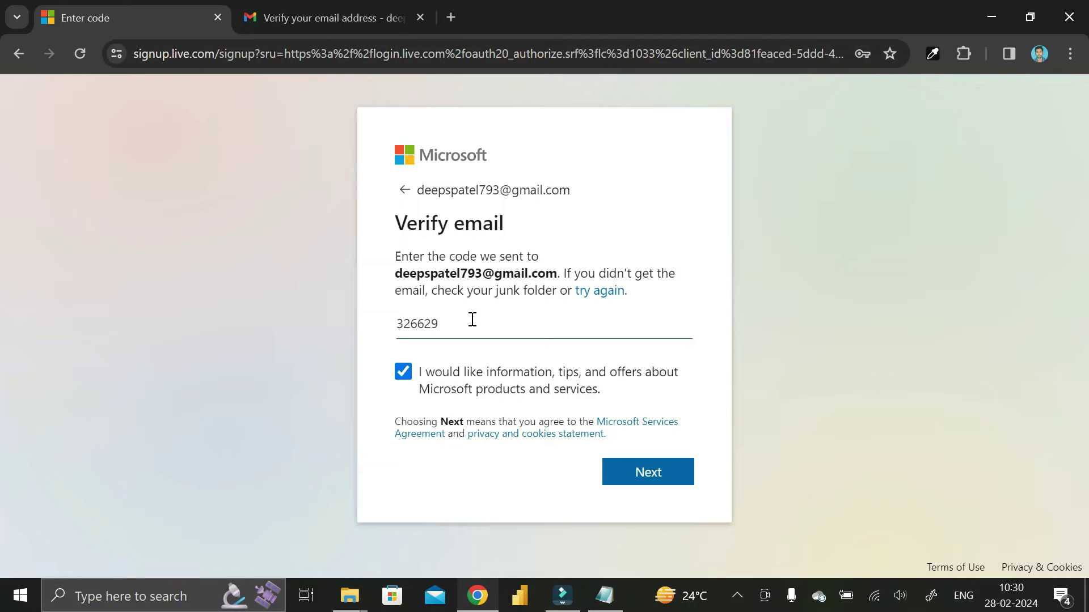
{"action": "left_click", "coordinate": [647, 477]}
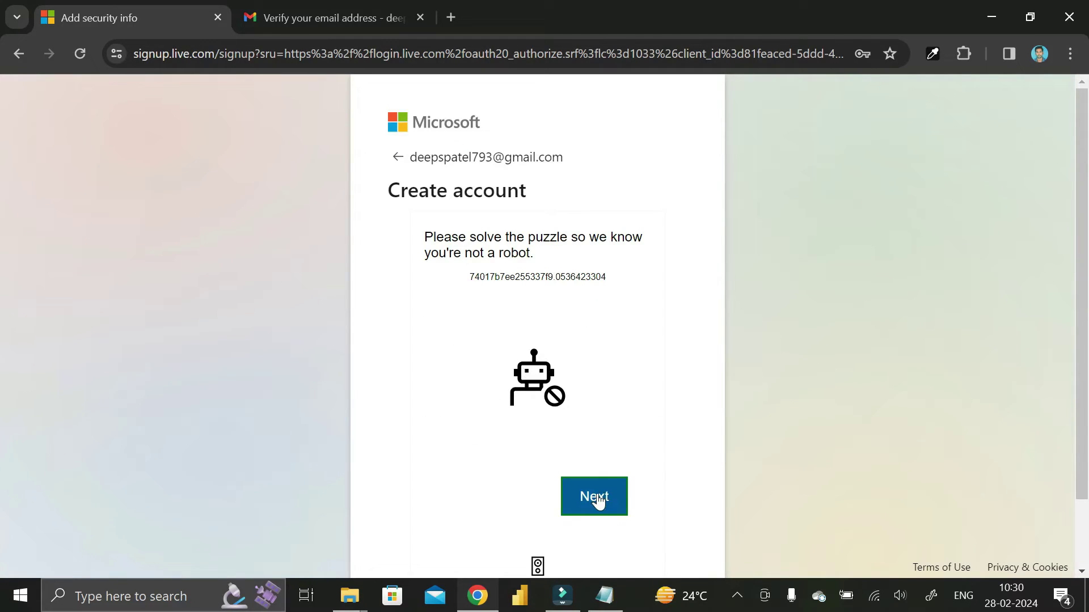
Rotate the puzzle's chair twice to match the hand and submit the answer
{"action": "left_click", "coordinate": [598, 502]}
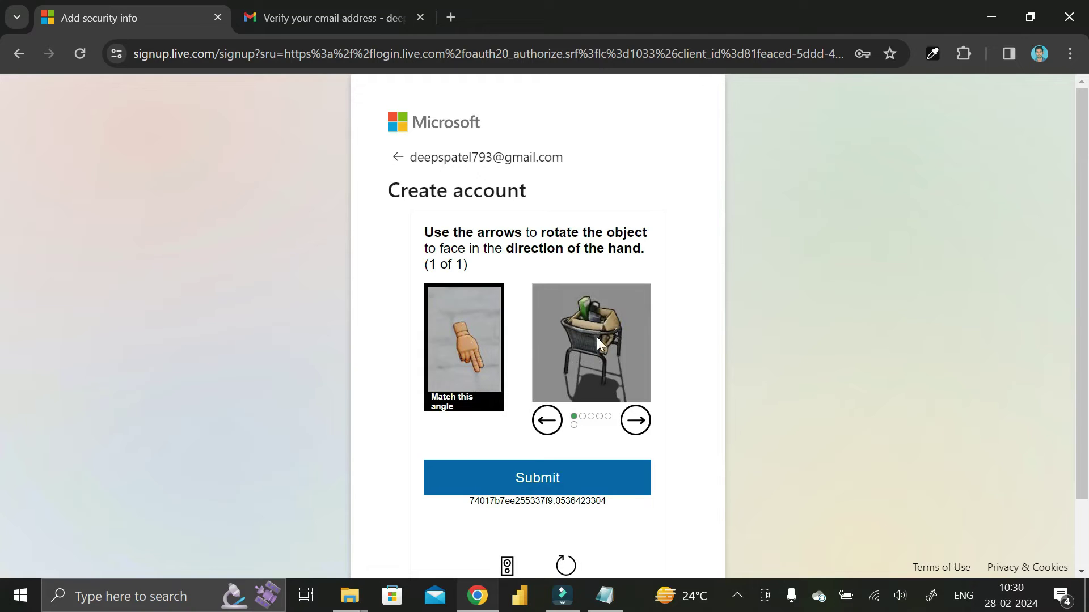
{"action": "left_click", "coordinate": [635, 420]}
{"action": "left_click", "coordinate": [636, 420]}
{"action": "left_click", "coordinate": [636, 420]}
{"action": "left_click", "coordinate": [635, 420]}
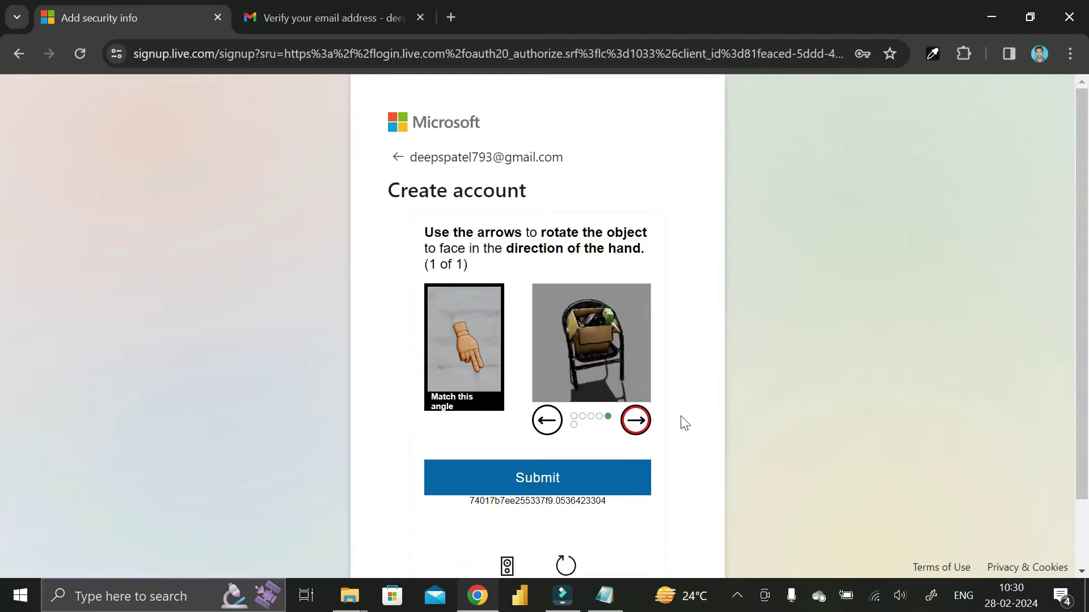
{"action": "left_click", "coordinate": [541, 480]}
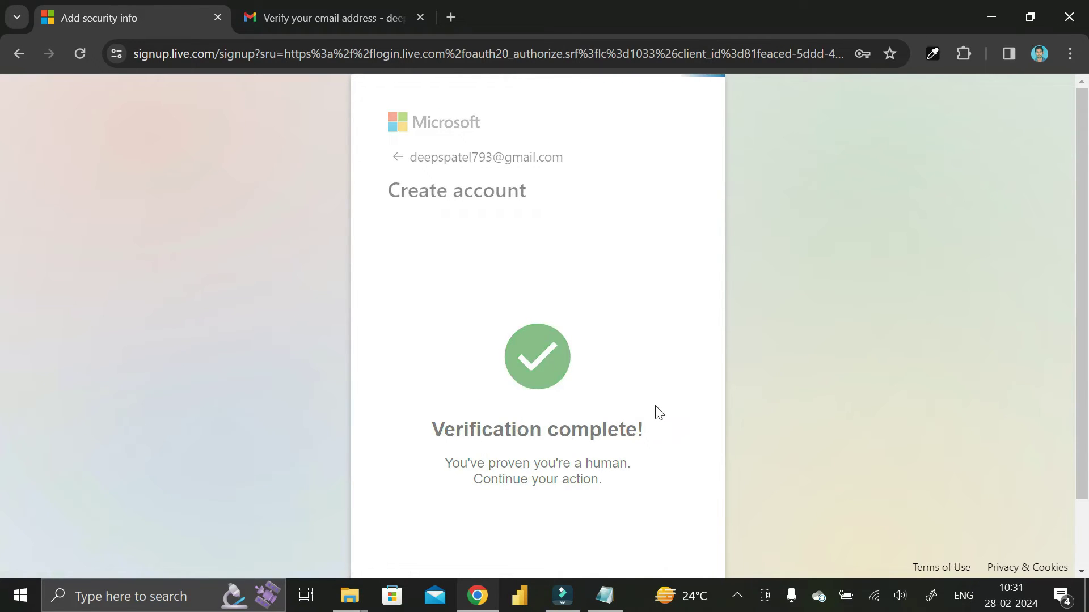
{"action": "scroll", "coordinate": [654, 415], "scroll_direction": "down", "scroll_amount": 1}
Accept the privacy notice, then go to the profile page from the avatar's account summary
{"action": "left_click", "coordinate": [656, 523]}
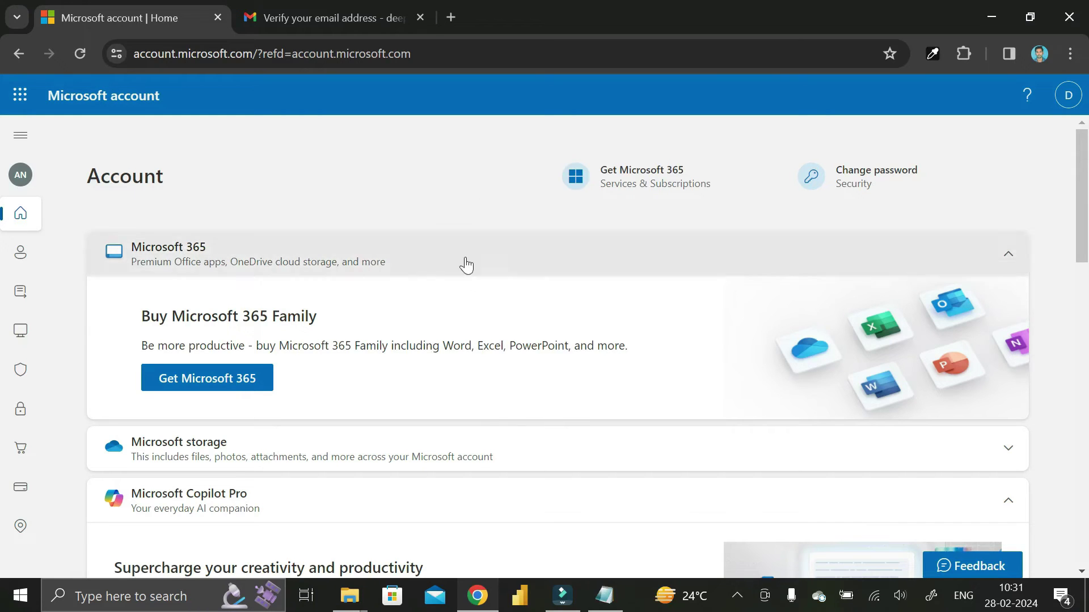
{"action": "left_click", "coordinate": [1068, 96]}
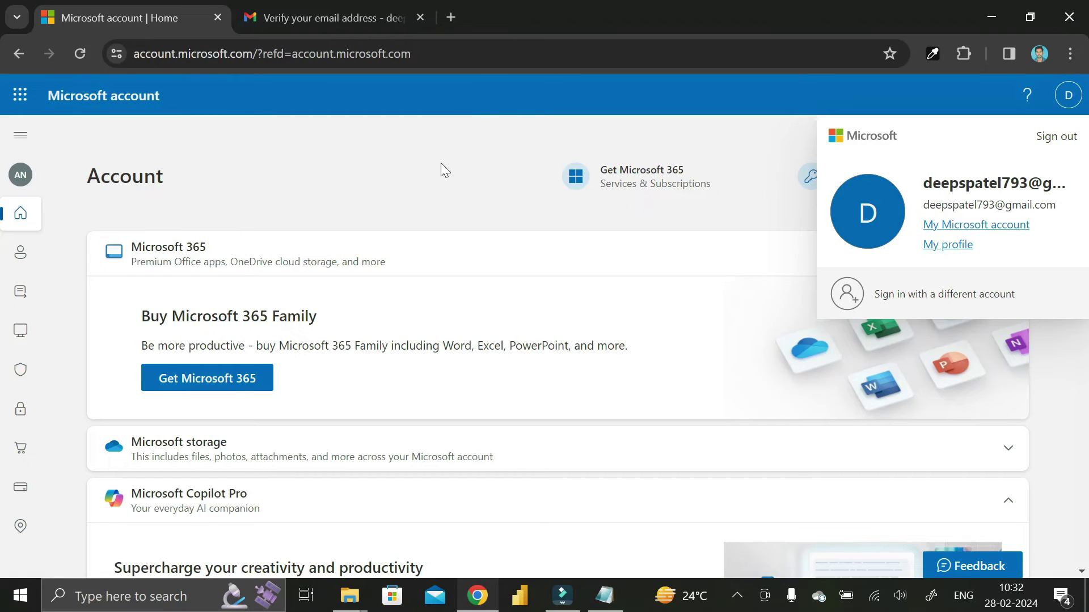
{"action": "left_click", "coordinate": [947, 249]}
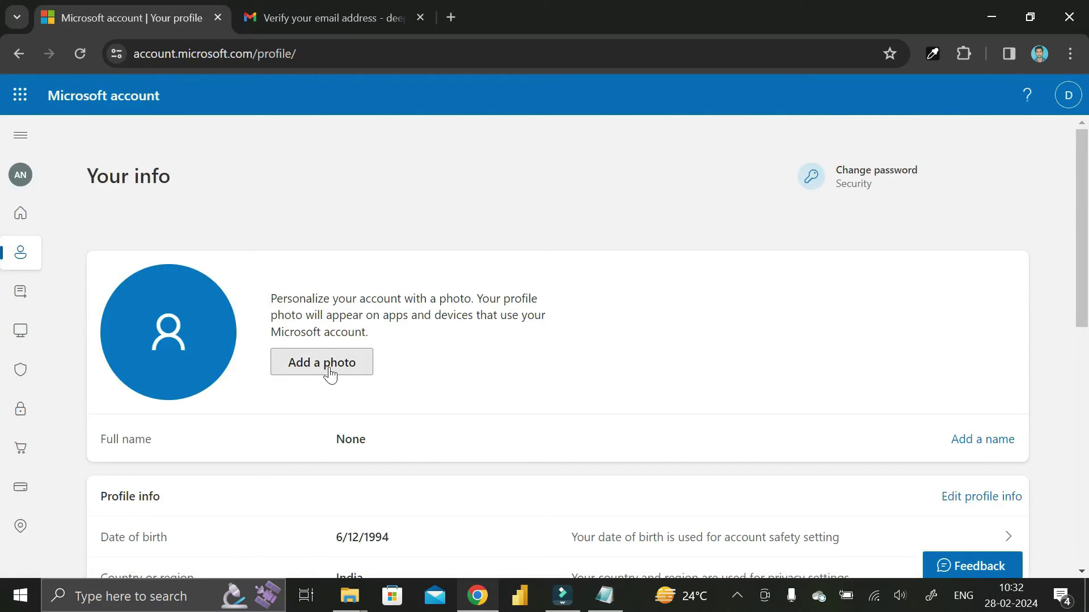
Review the Your info page's birthdate, India region and English (United States) language
{"action": "scroll", "coordinate": [328, 374], "scroll_direction": "down", "scroll_amount": 2}
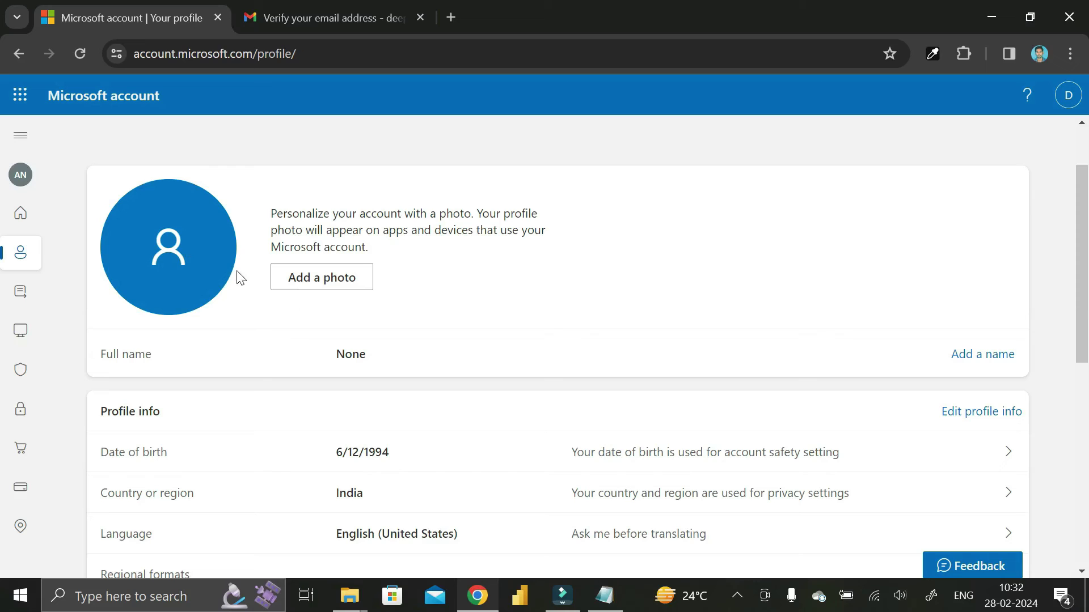
{"action": "scroll", "coordinate": [953, 377], "scroll_direction": "down", "scroll_amount": 2}
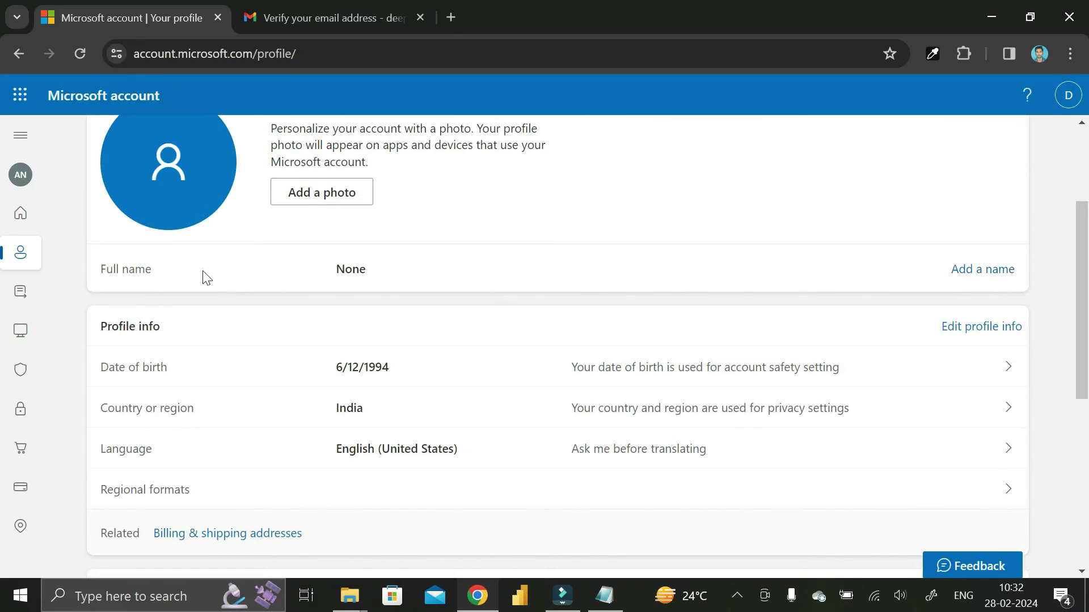
{"action": "scroll", "coordinate": [467, 374], "scroll_direction": "down", "scroll_amount": 3}
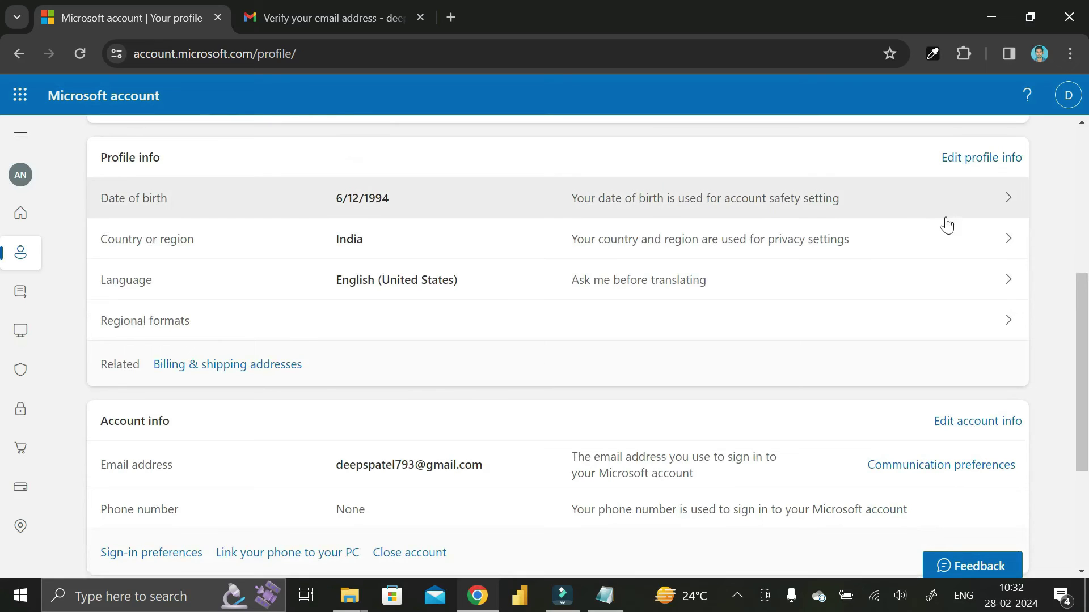
{"action": "scroll", "coordinate": [955, 270], "scroll_direction": "up", "scroll_amount": 3}
{"action": "scroll", "coordinate": [922, 360], "scroll_direction": "up", "scroll_amount": 2}
{"action": "scroll", "coordinate": [921, 360], "scroll_direction": "up", "scroll_amount": 1}
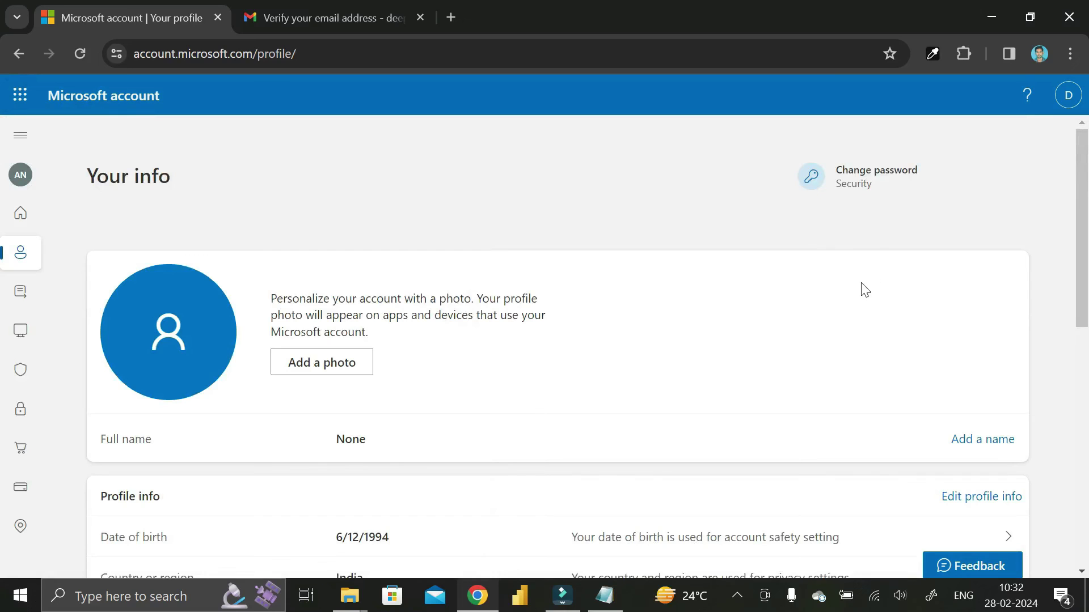
{"action": "left_click", "coordinate": [19, 97]}
{"action": "key", "text": "Escape"}
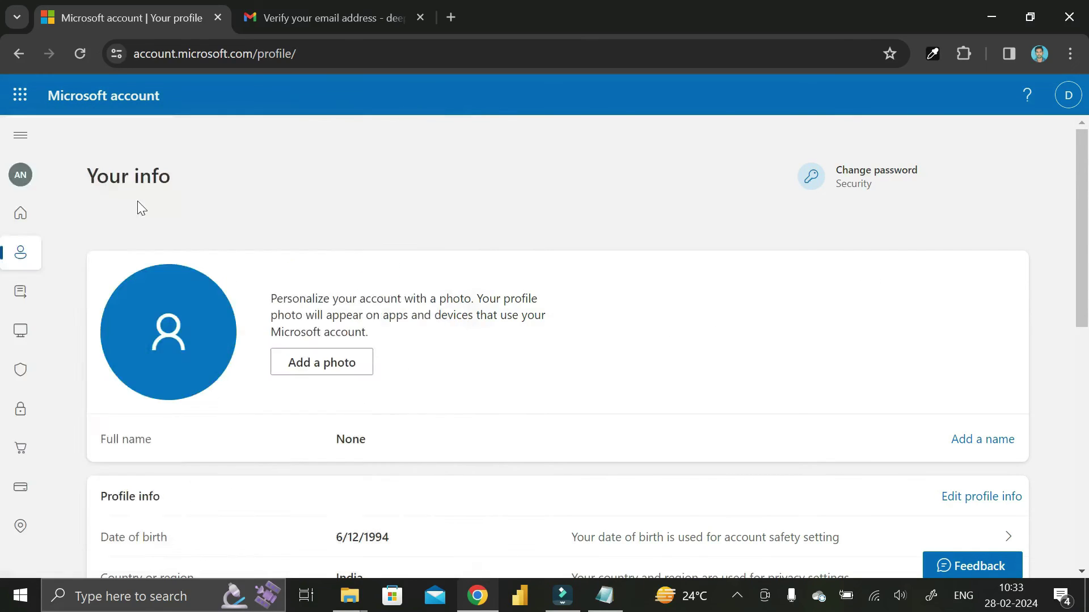